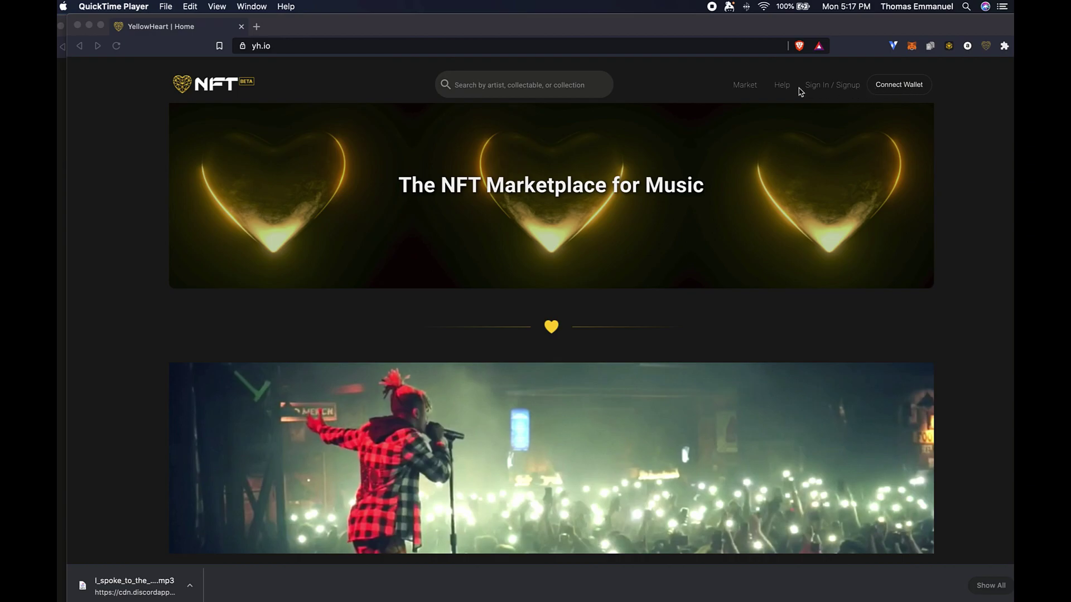
Connect the MetaMask account to yh.io and approve it so the shortened address shows.
{"action": "scroll", "coordinate": [760, 176], "scroll_direction": "down", "scroll_amount": 6}
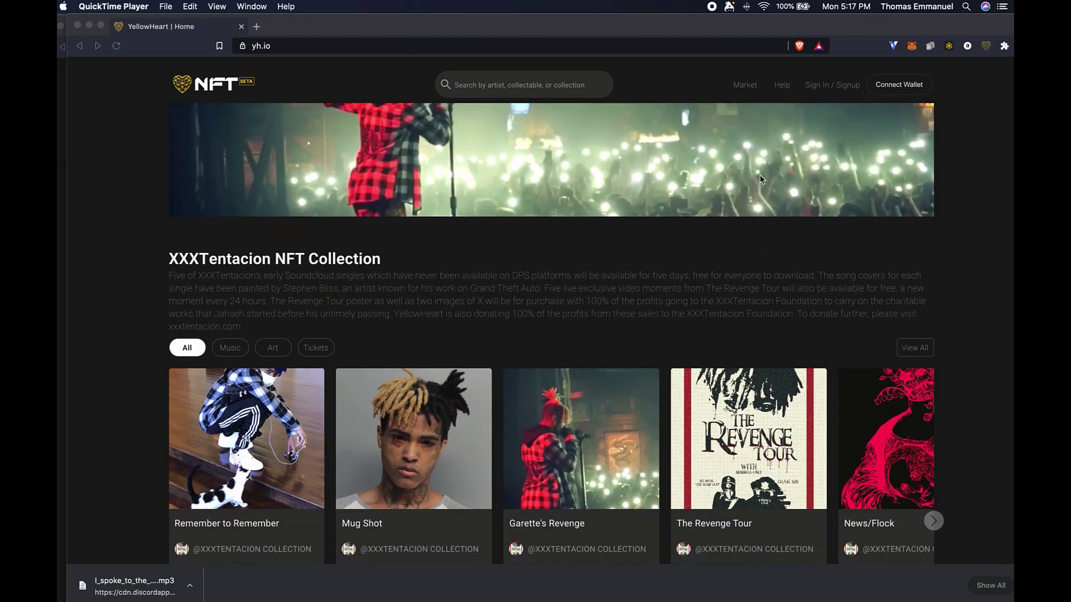
{"action": "scroll", "coordinate": [760, 176], "scroll_direction": "up", "scroll_amount": 6}
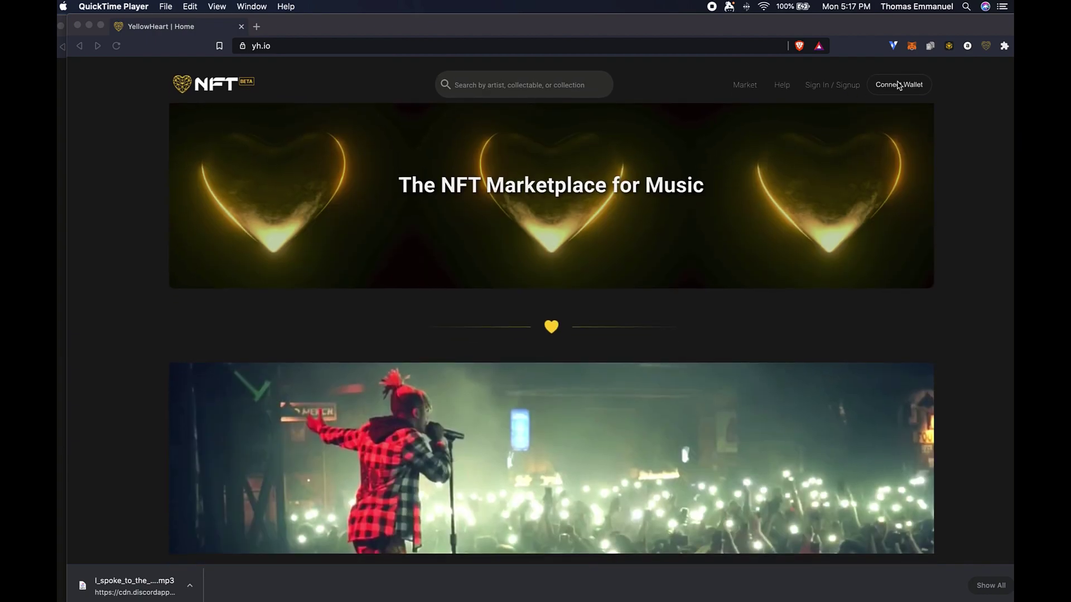
{"action": "left_click", "coordinate": [899, 85]}
{"action": "left_click", "coordinate": [899, 86]}
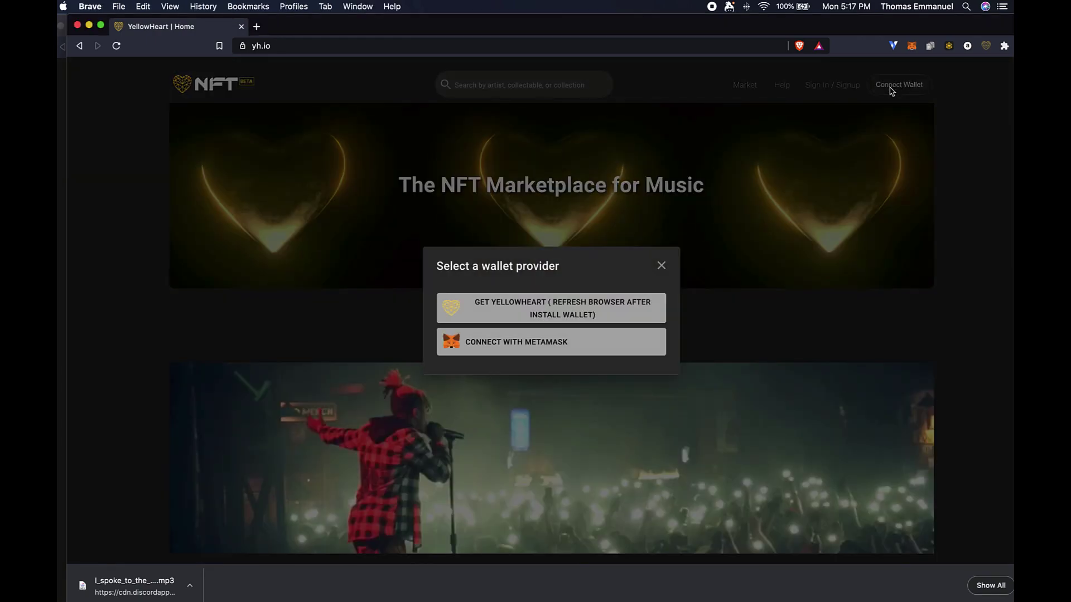
{"action": "left_click", "coordinate": [523, 348]}
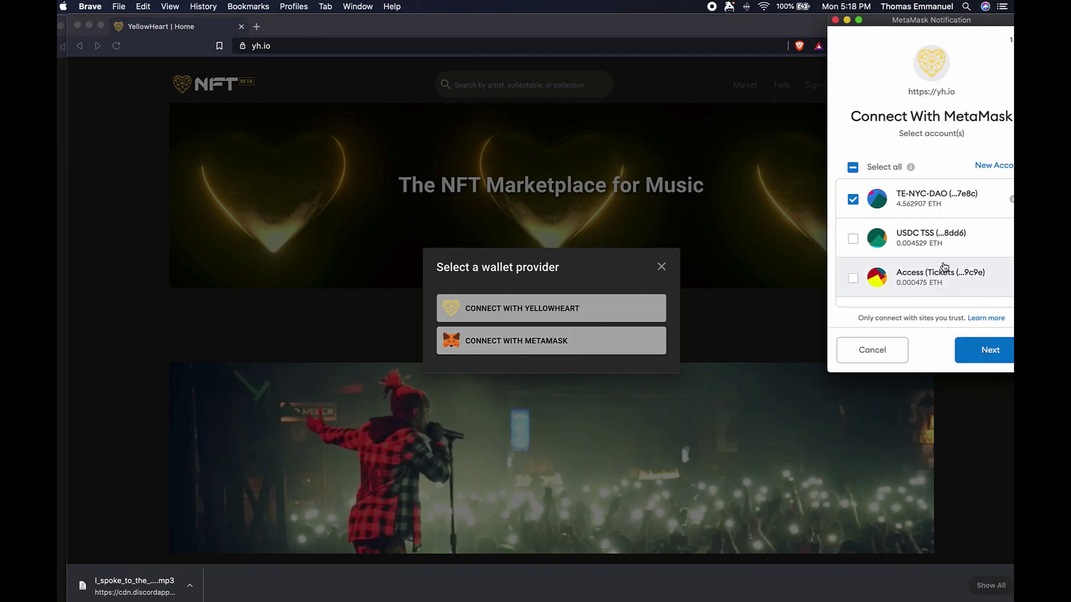
{"action": "left_click", "coordinate": [976, 351]}
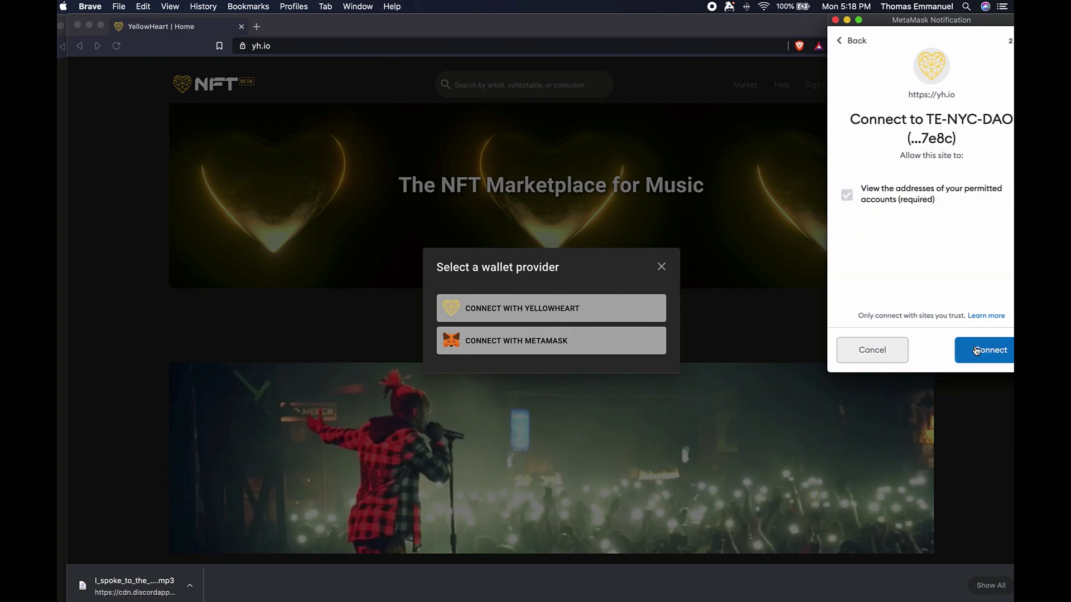
{"action": "left_click", "coordinate": [975, 350]}
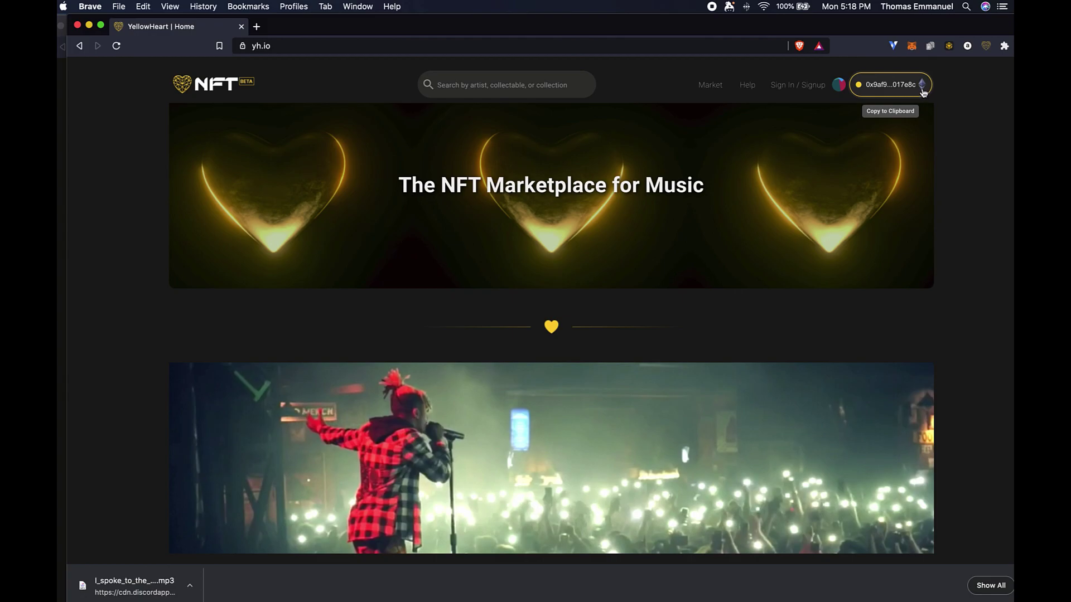
Open the Deposit ETH to Matic Network dialog and enter an amount of .02 ETH.
{"action": "left_click", "coordinate": [838, 85]}
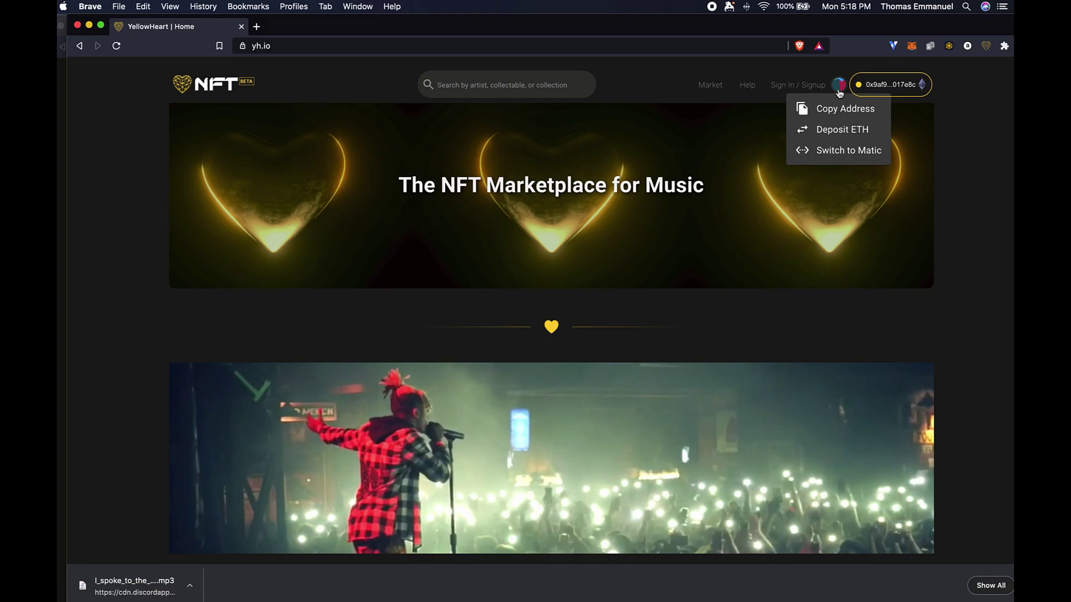
{"action": "left_click", "coordinate": [838, 130]}
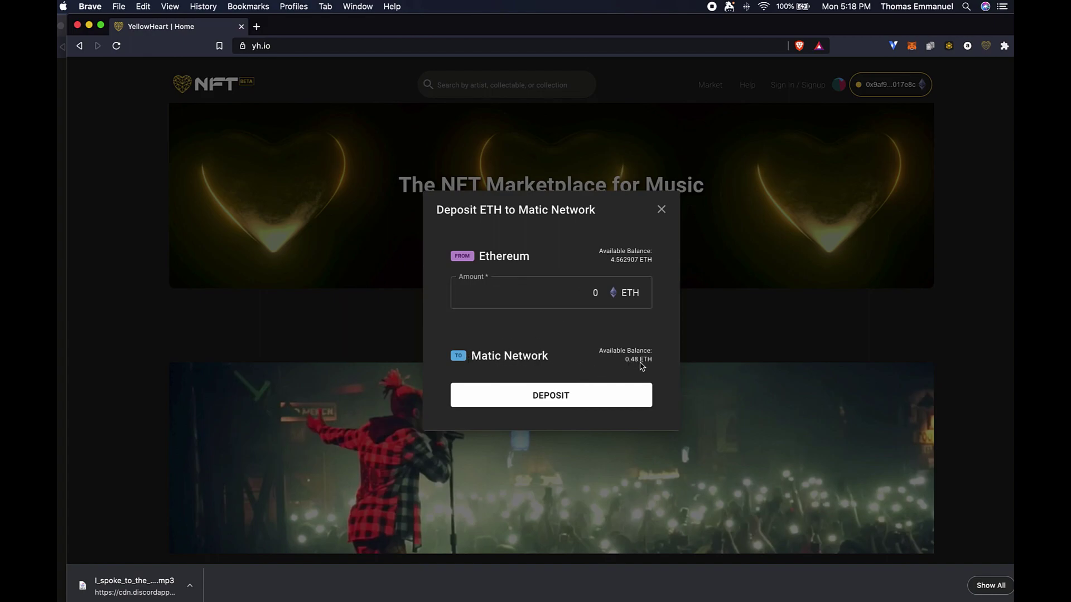
{"action": "left_click", "coordinate": [576, 291]}
{"action": "key", "text": "Escape"}
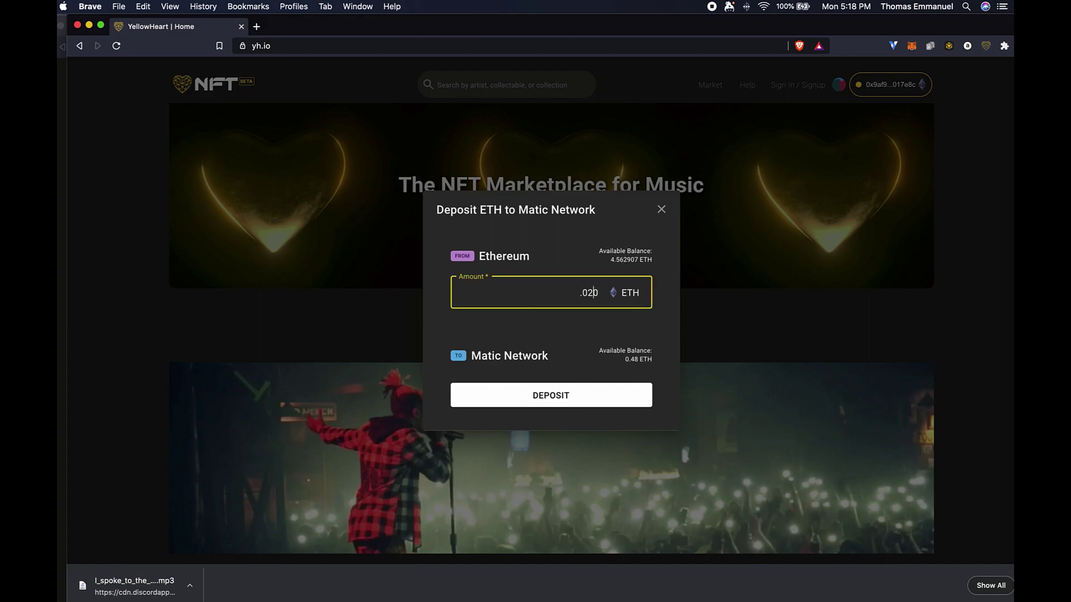
{"action": "key", "text": "BackSpace"}
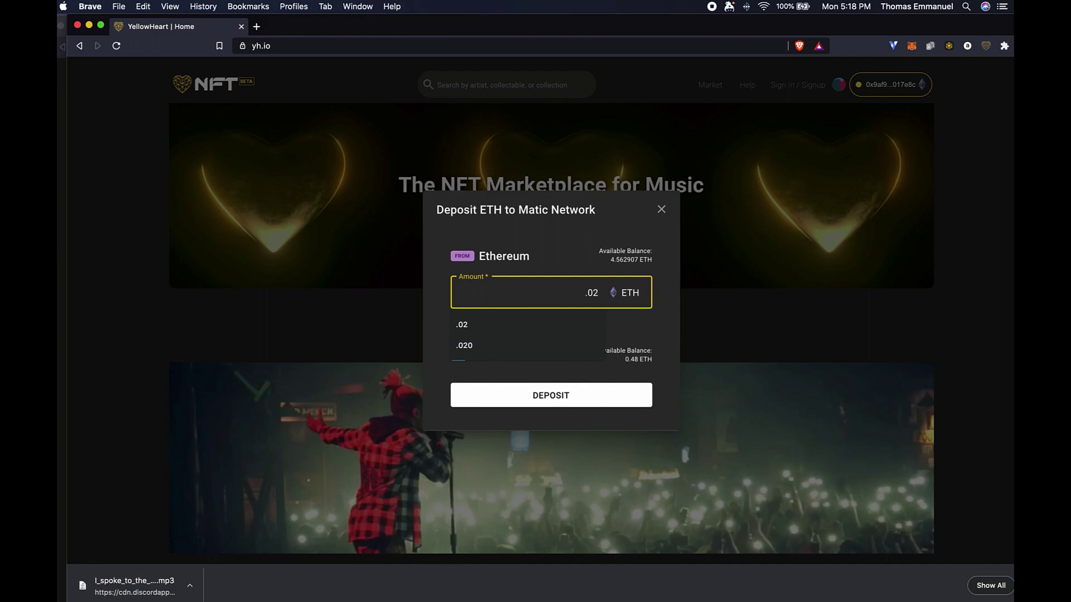
{"action": "left_click", "coordinate": [640, 327]}
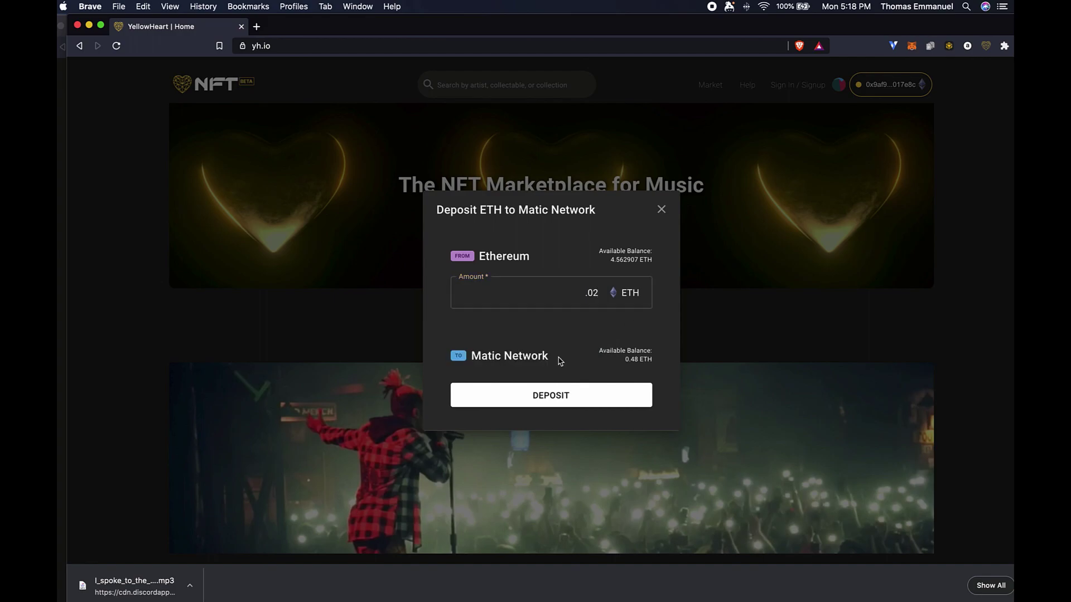
Submit the .02 ETH deposit and confirm the transaction in MetaMask.
{"action": "left_click", "coordinate": [530, 397]}
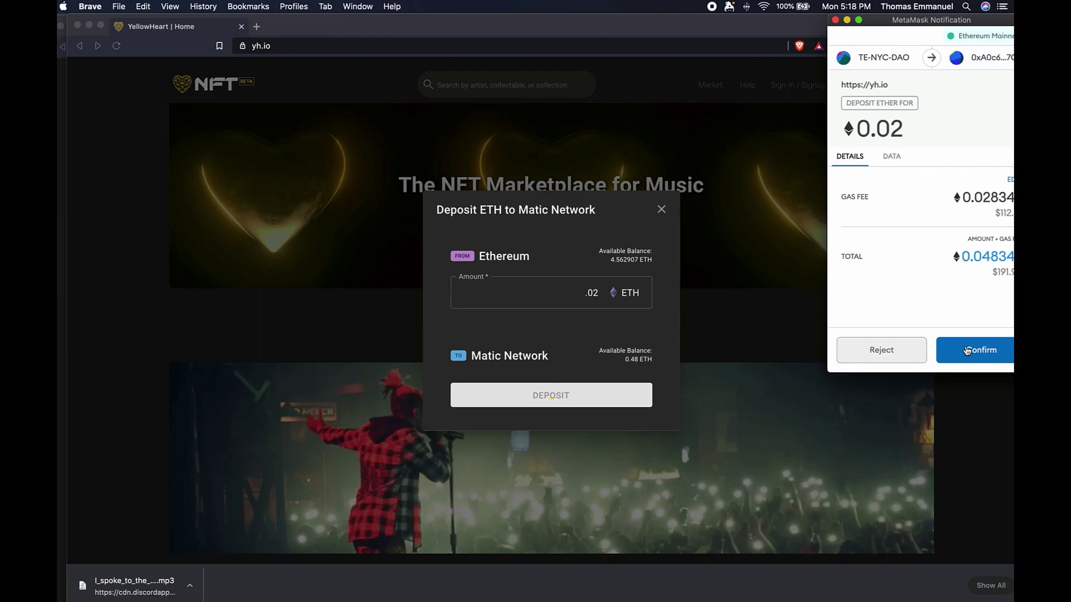
{"action": "left_click_drag", "start_coordinate": [913, 21], "coordinate": [882, 25]}
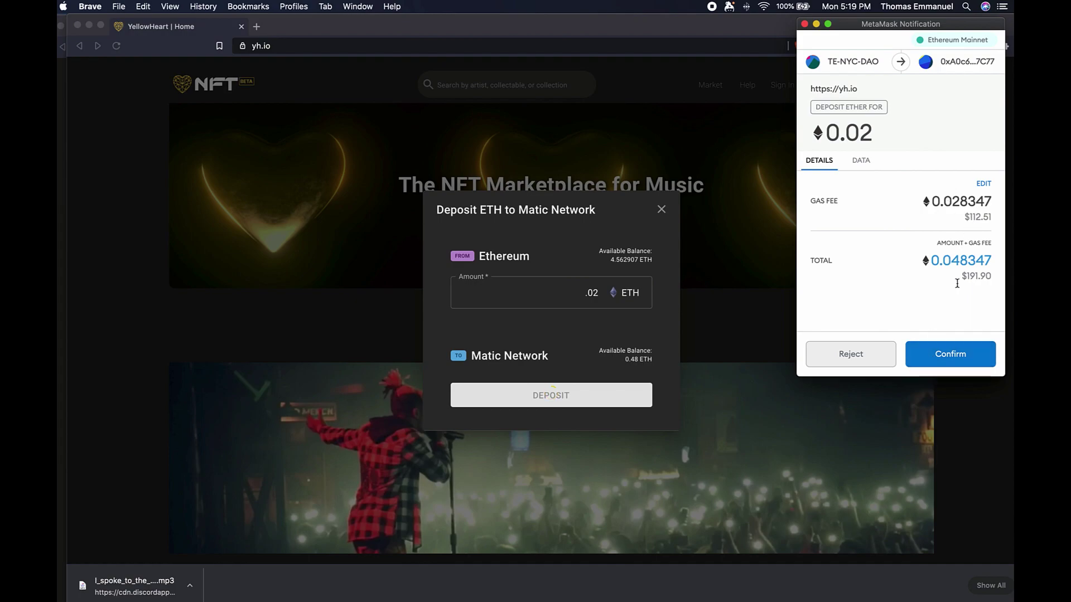
{"action": "left_click", "coordinate": [947, 357]}
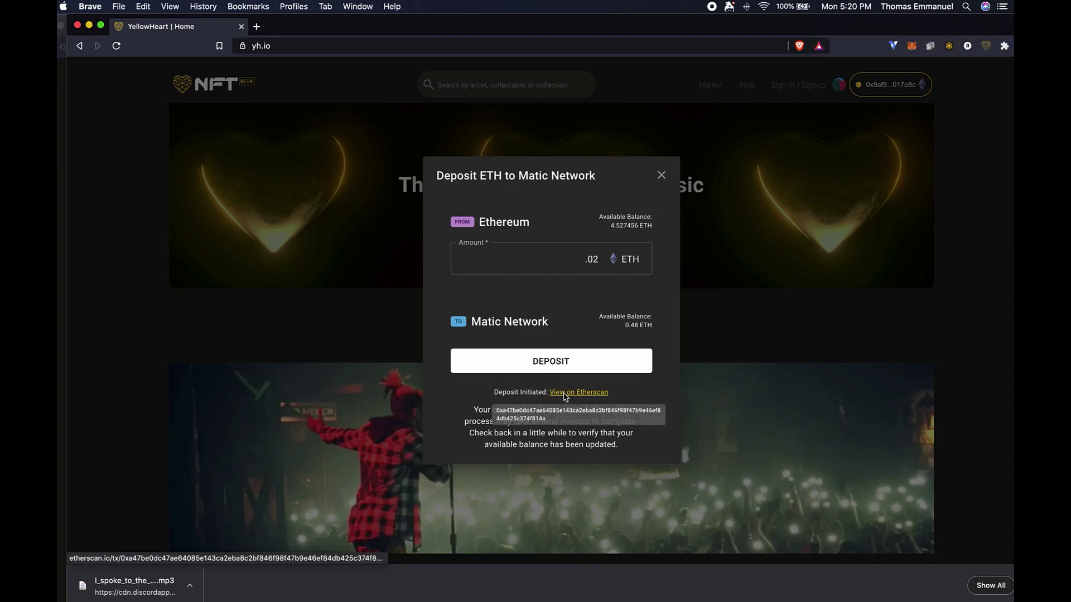
{"action": "left_click", "coordinate": [565, 393]}
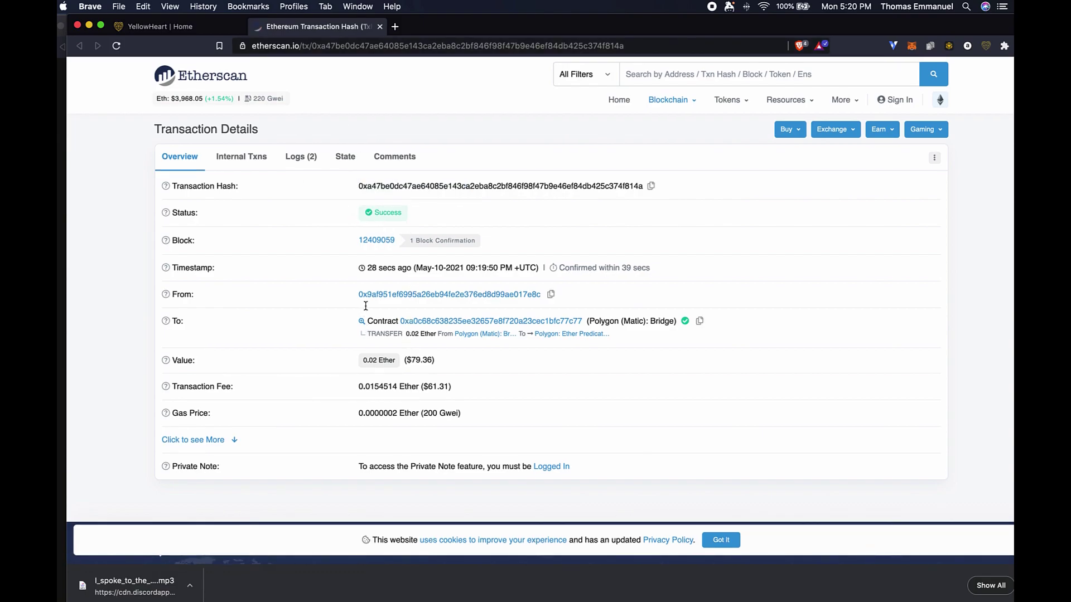
{"action": "left_click", "coordinate": [380, 27]}
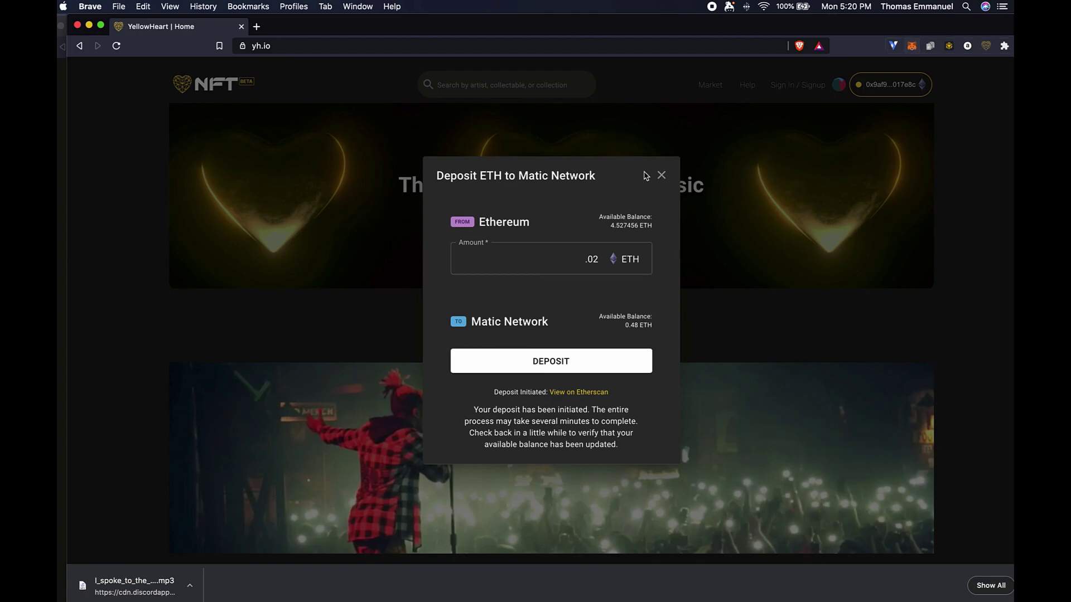
Close the deposit dialog and approve switching the wallet to Matic Mainnet in MetaMask.
{"action": "left_click", "coordinate": [660, 175]}
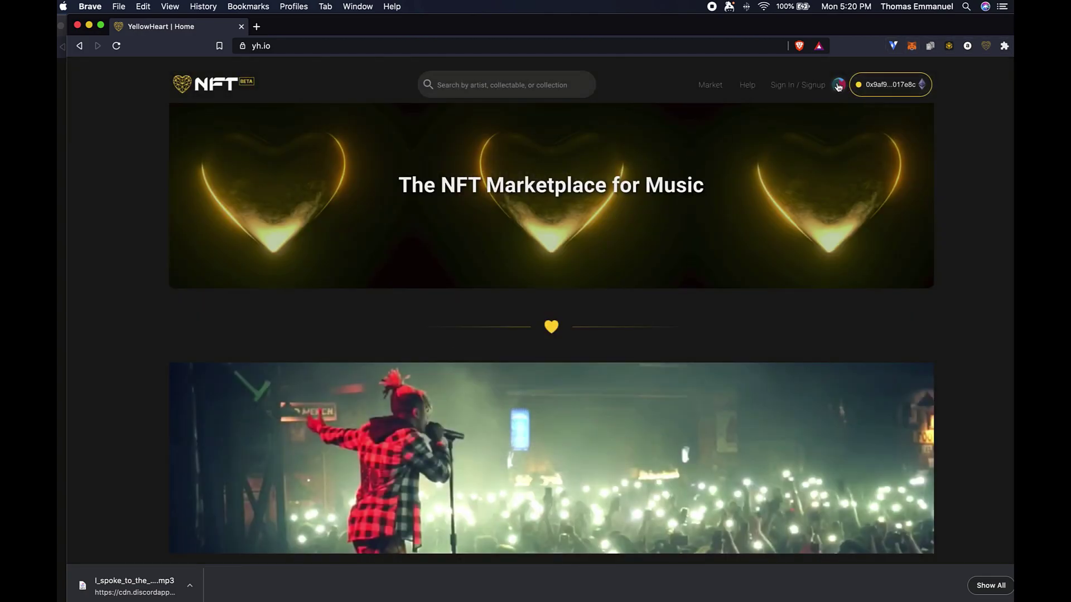
{"action": "left_click", "coordinate": [838, 86]}
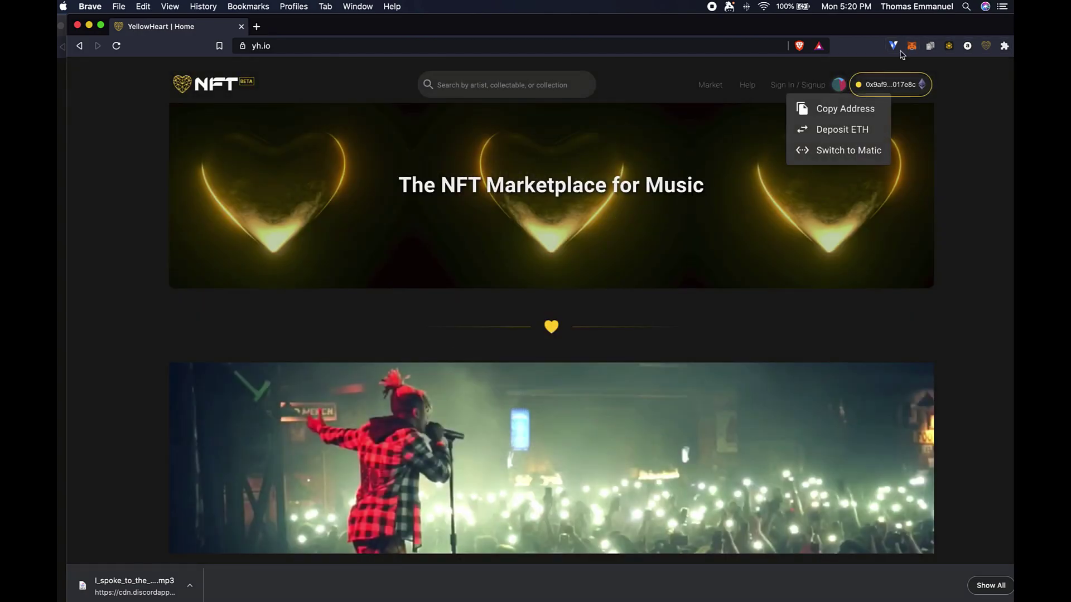
{"action": "left_click", "coordinate": [836, 155]}
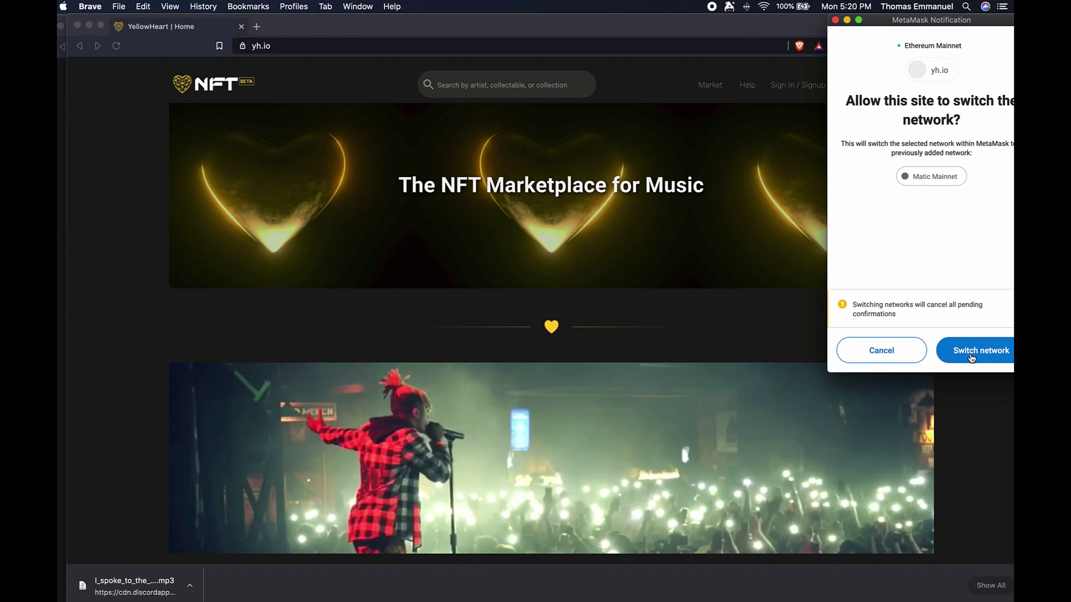
{"action": "left_click", "coordinate": [974, 352]}
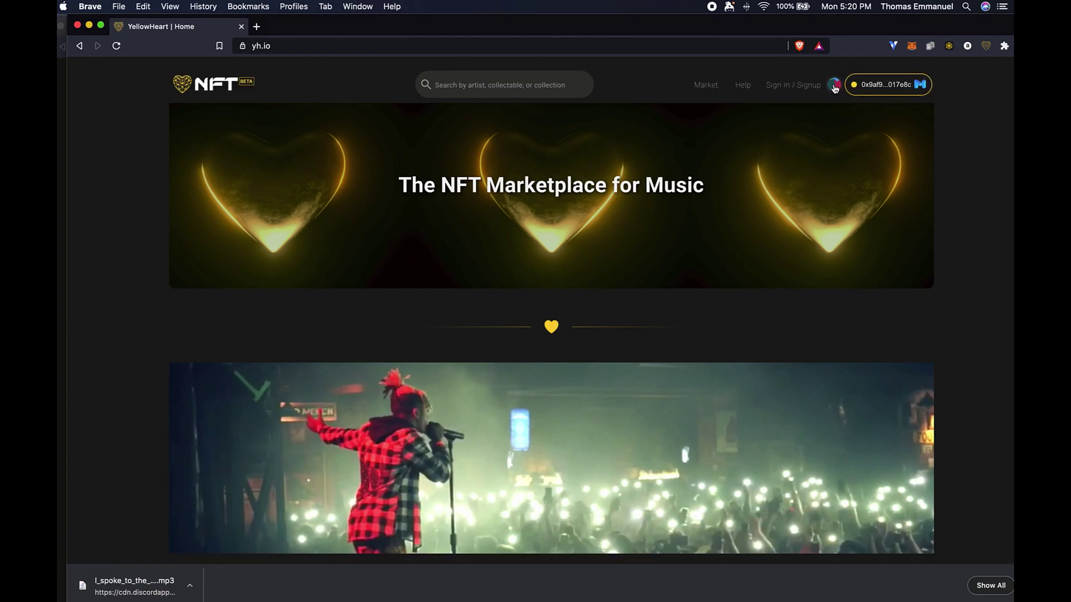
Reopen the Deposit ETH dialog and check the wallet's Matic Mainnet assets in MetaMask.
{"action": "left_click", "coordinate": [834, 88]}
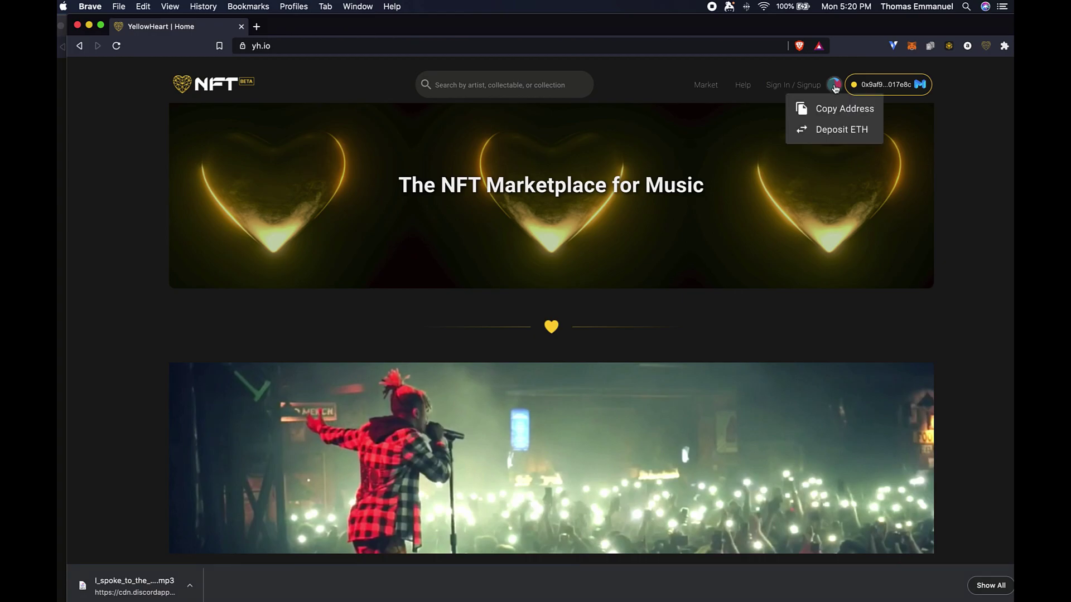
{"action": "left_click", "coordinate": [836, 133]}
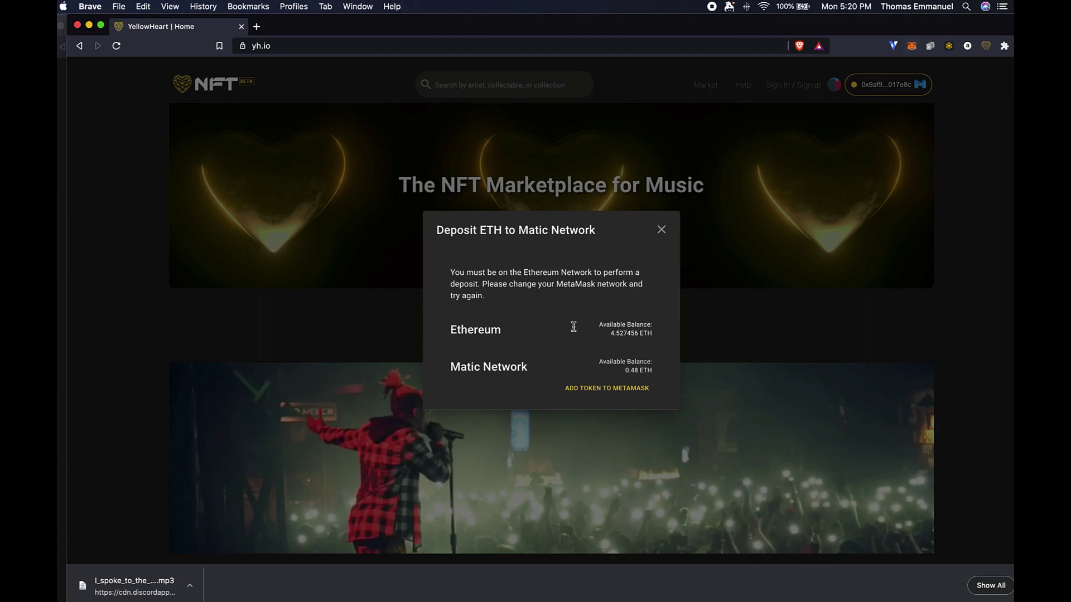
{"action": "left_click", "coordinate": [911, 45]}
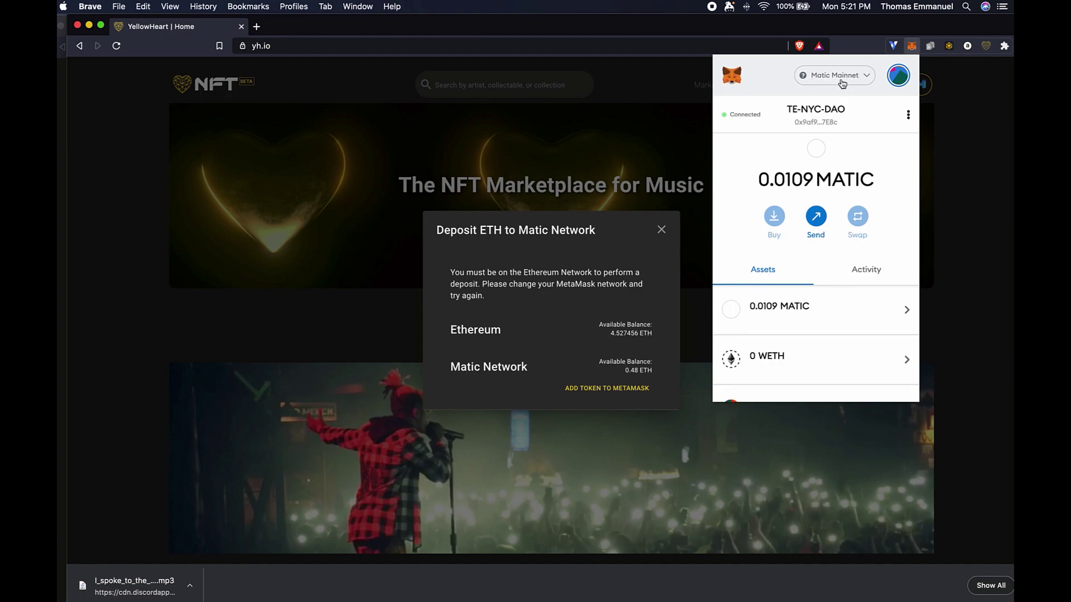
{"action": "left_click", "coordinate": [912, 47]}
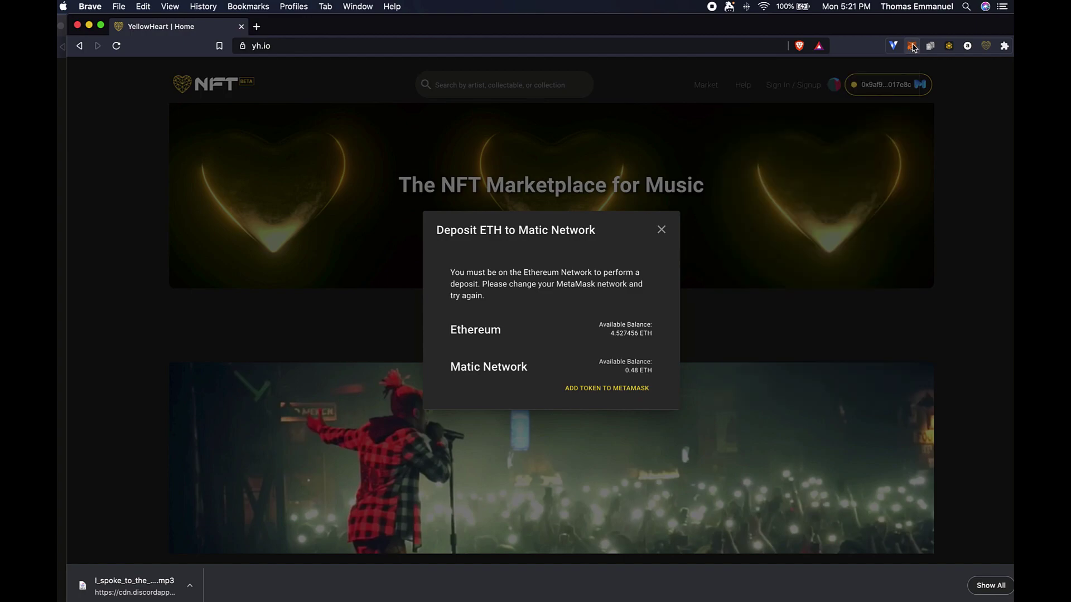
Add the Matic ETH token to MetaMask and verify 0.48 ETH appears among the assets.
{"action": "left_click", "coordinate": [607, 390]}
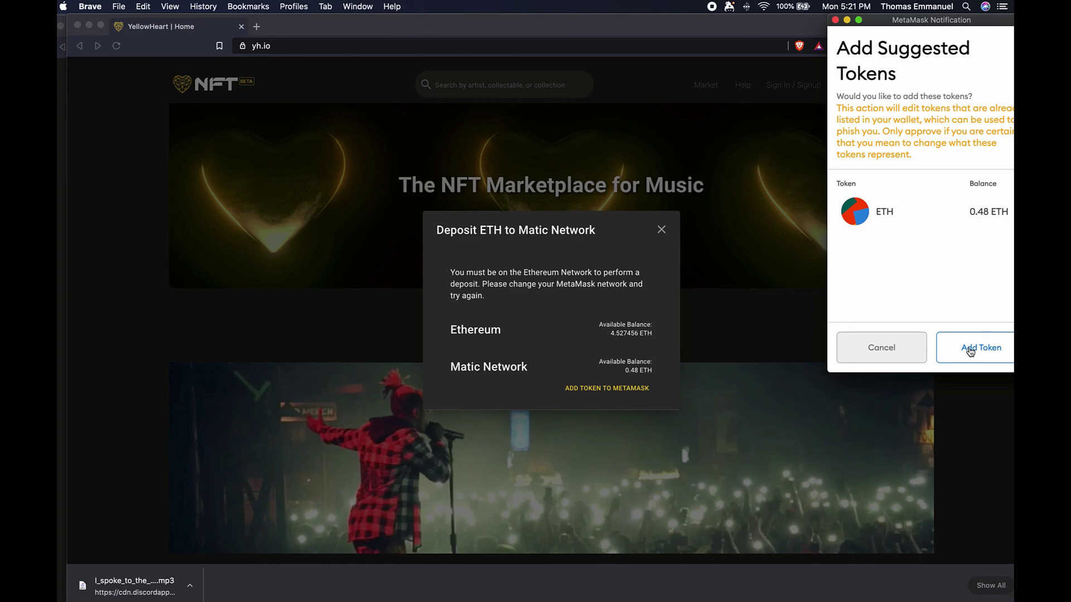
{"action": "left_click", "coordinate": [970, 349]}
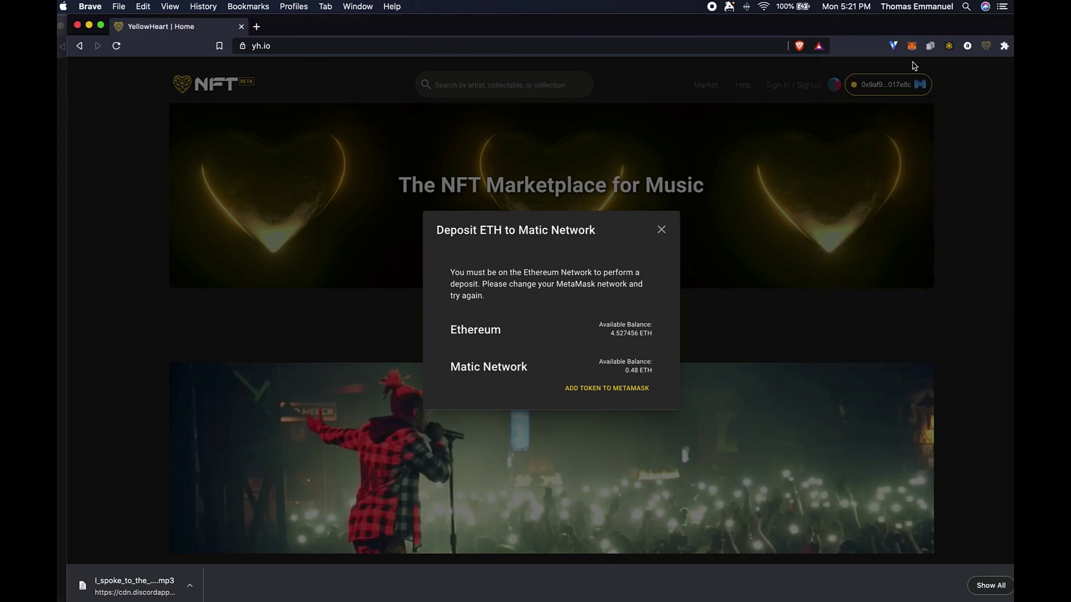
{"action": "left_click", "coordinate": [912, 47]}
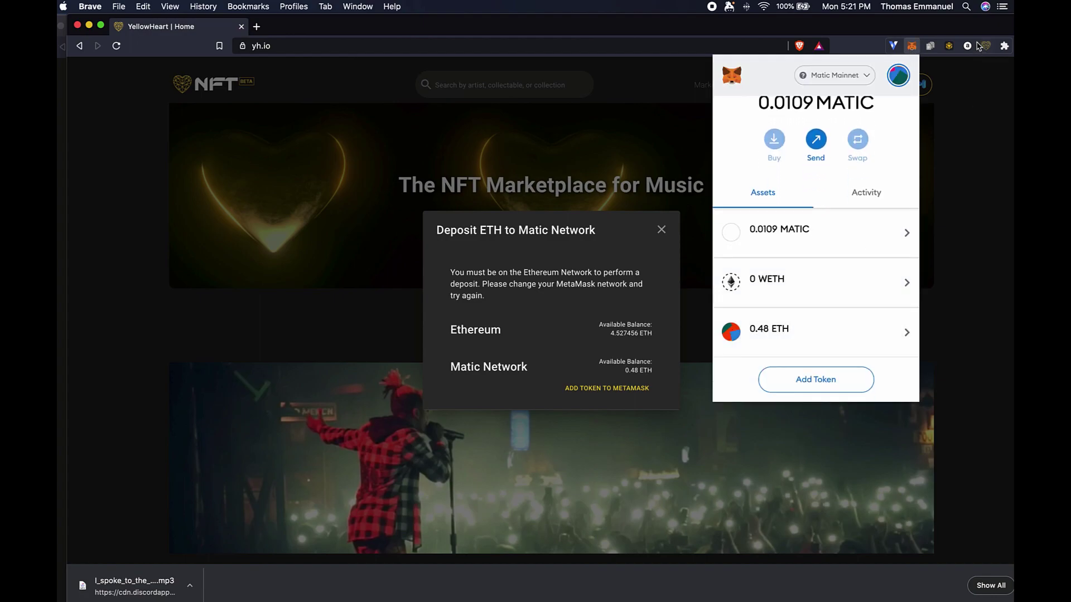
{"action": "left_click", "coordinate": [912, 46]}
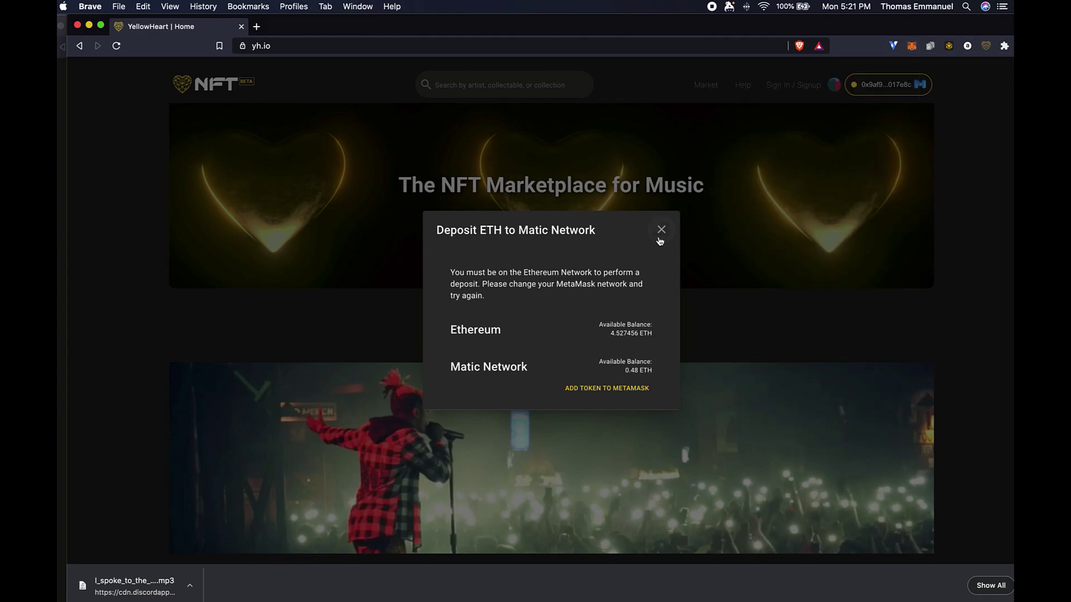